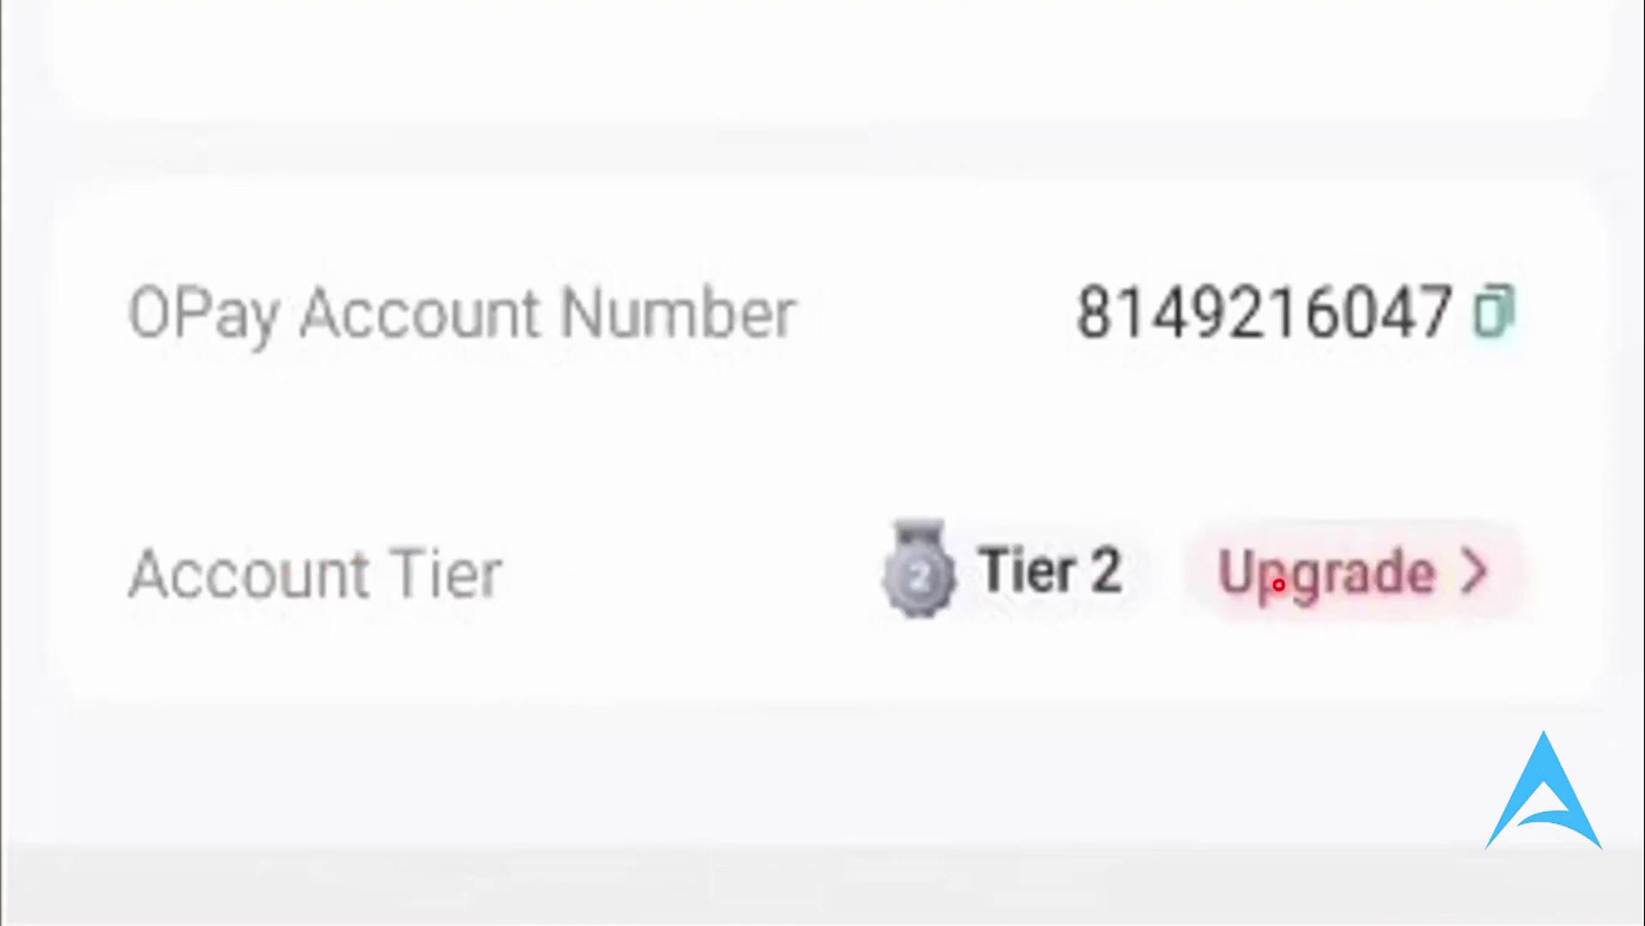
Open the Tier 2 upgrade page showing Tier 1 and Tier 2 limits and Tier 3 options.
left_click(1267, 576)
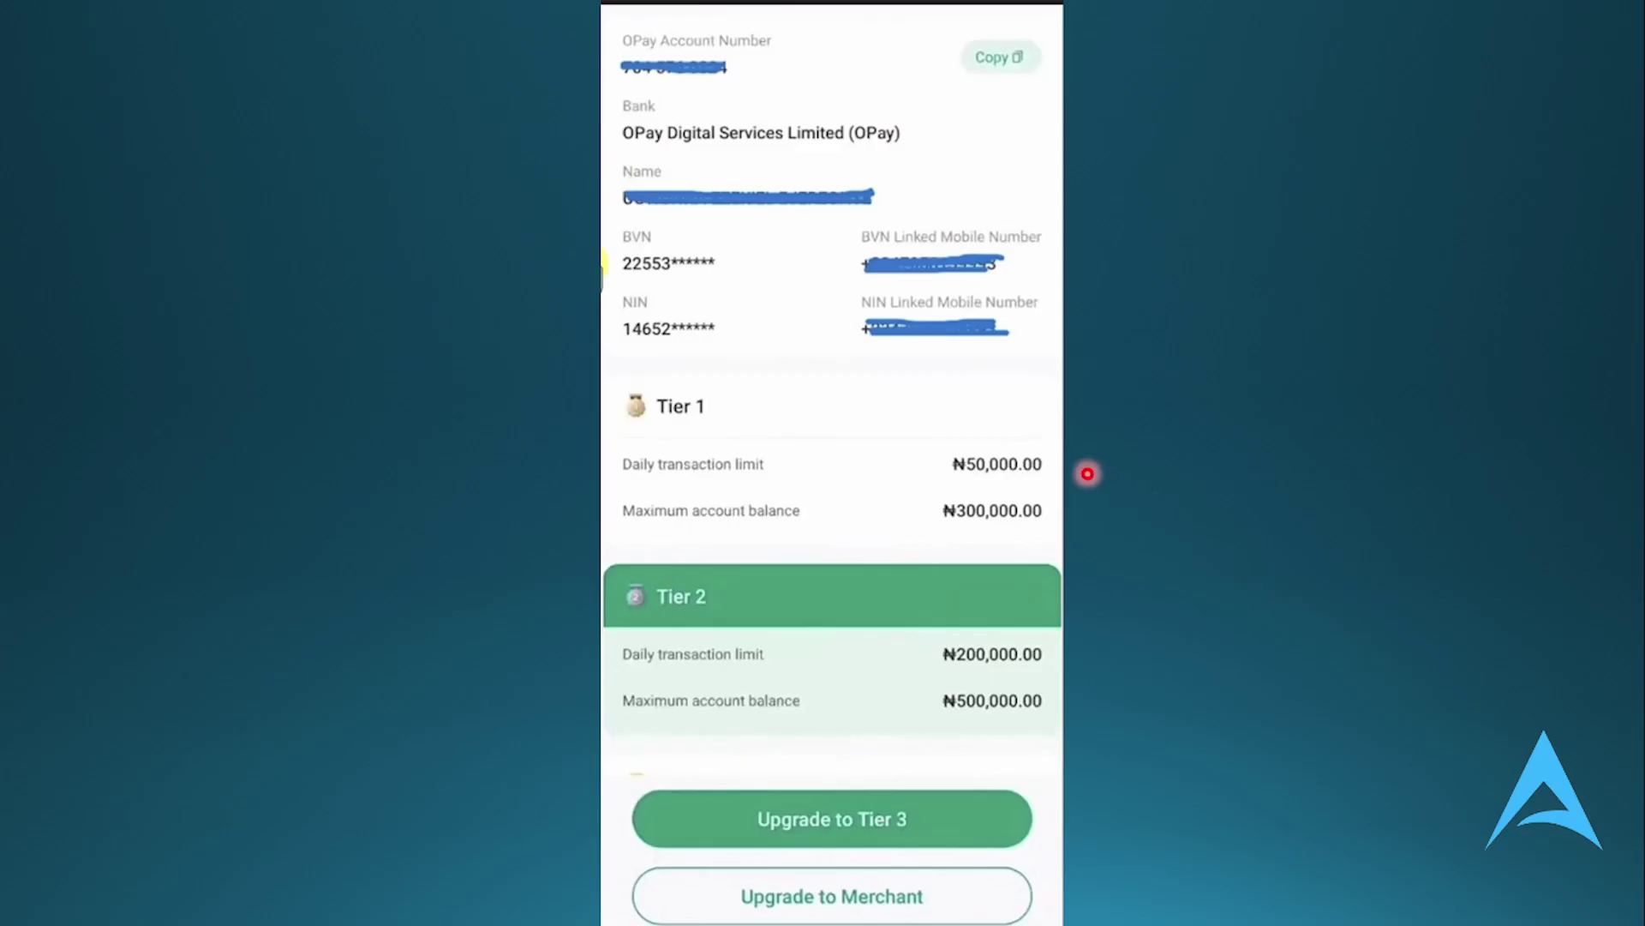